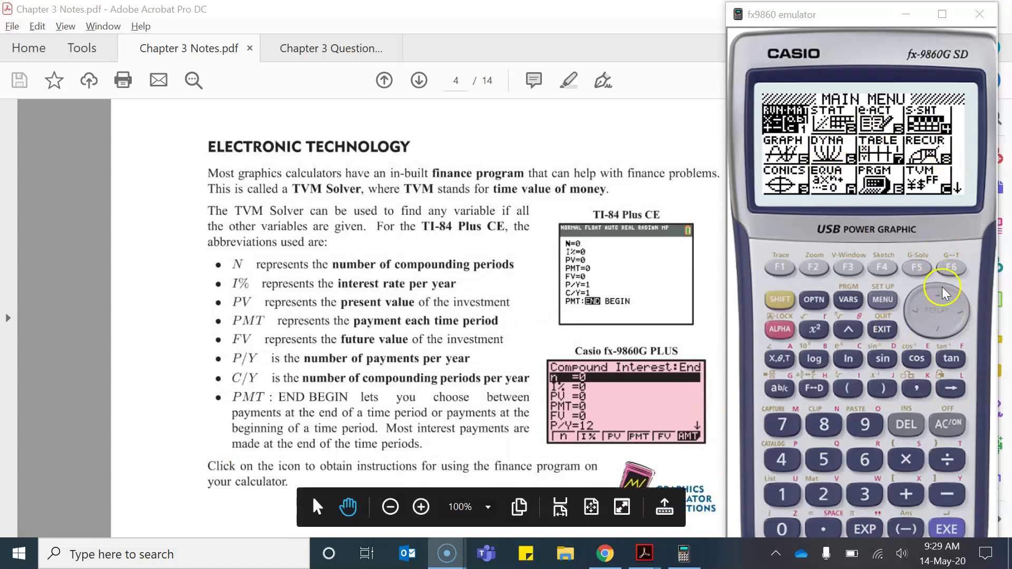
# Launch the TVM app from the main menu and start the Compound Interest (CMPD) solver.
pyautogui.click(941, 324)
pyautogui.click(942, 324)
pyautogui.press('Right')
pyautogui.press('Right')
pyautogui.press('Right')
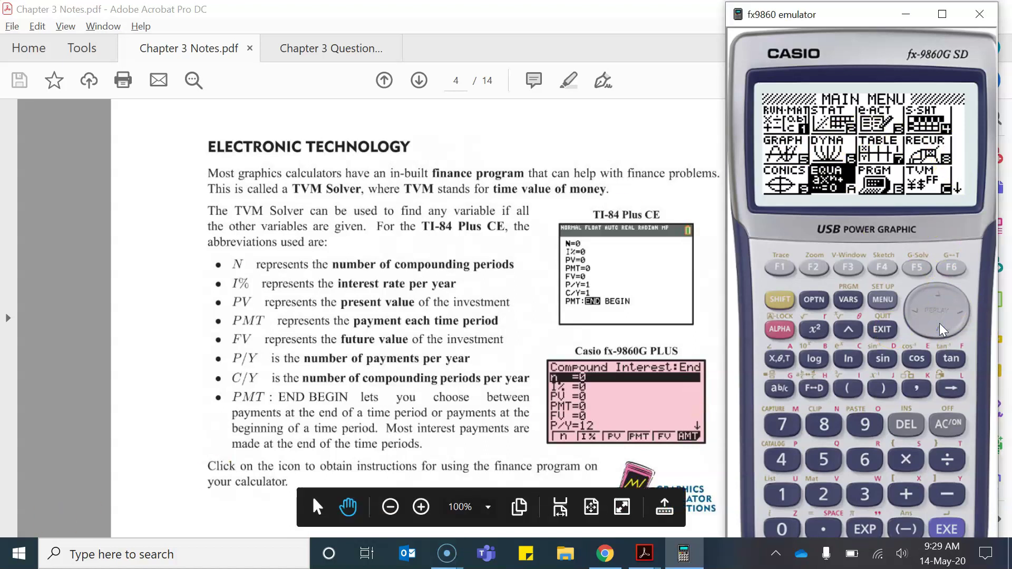
pyautogui.click(931, 174)
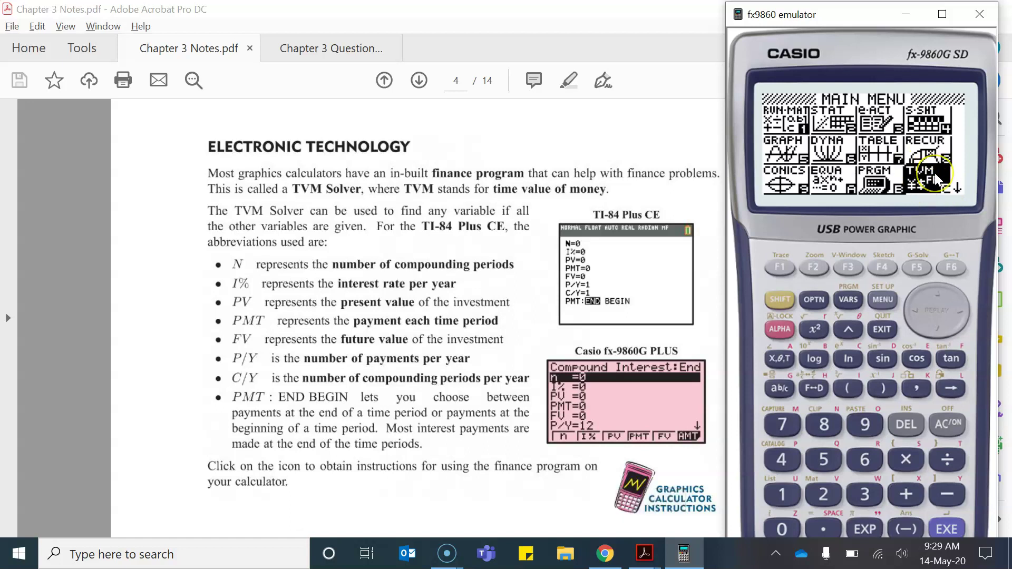
pyautogui.press('Return')
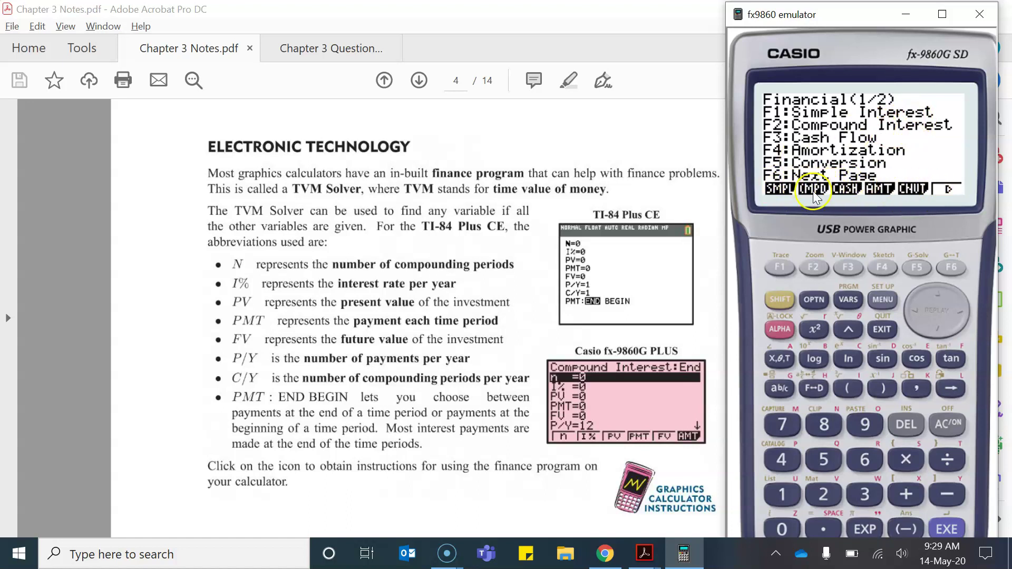
pyautogui.click(815, 269)
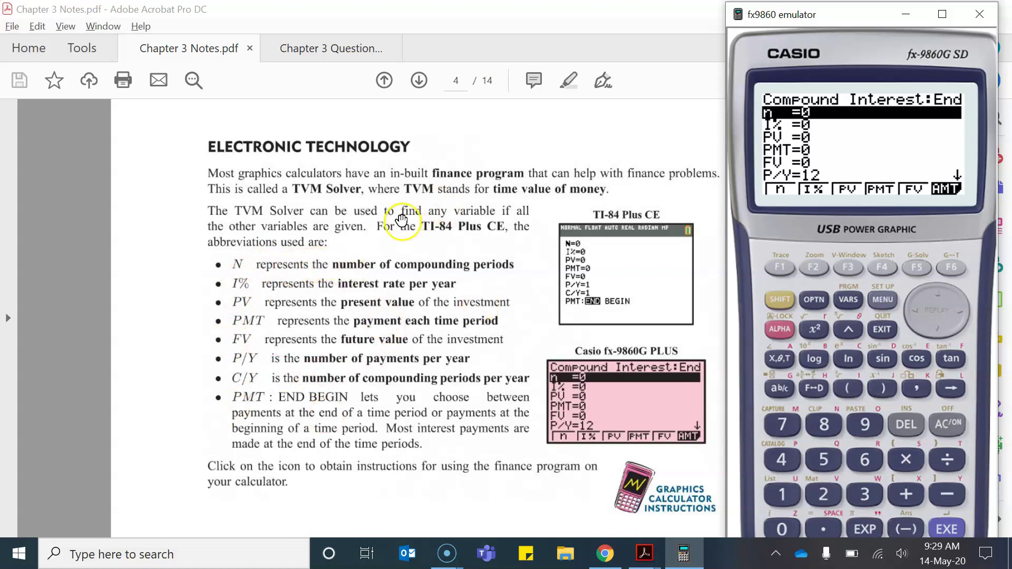
# Zoom the notes PDF in to about 125% on the page 4 TVM abbreviations list.
pyautogui.scroll(1, 235, 339)
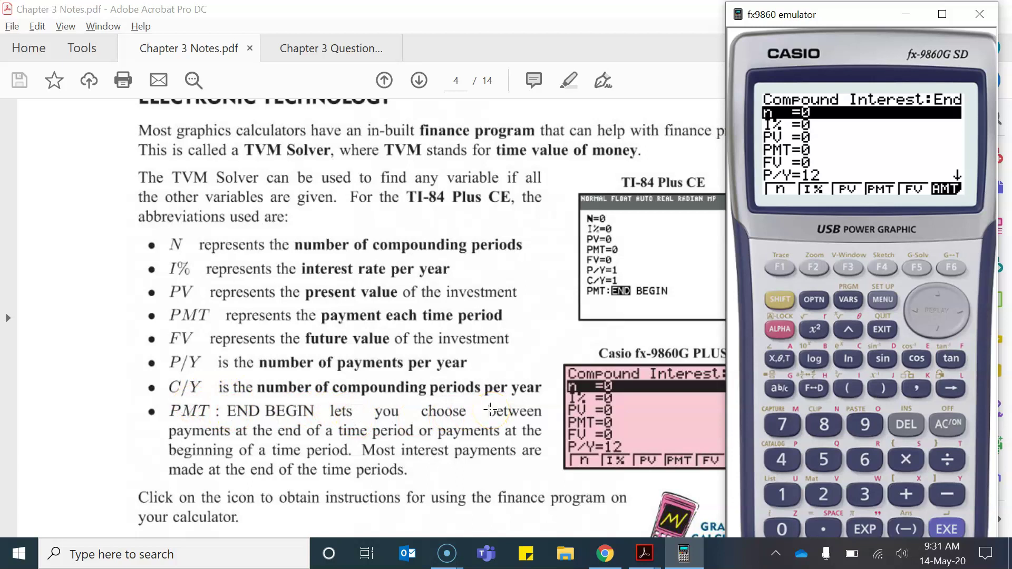
# Bring page 5's Example 10 ($15000 at 4.25% monthly) into view, then return to the emulator.
pyautogui.scroll(-12, 490, 410)
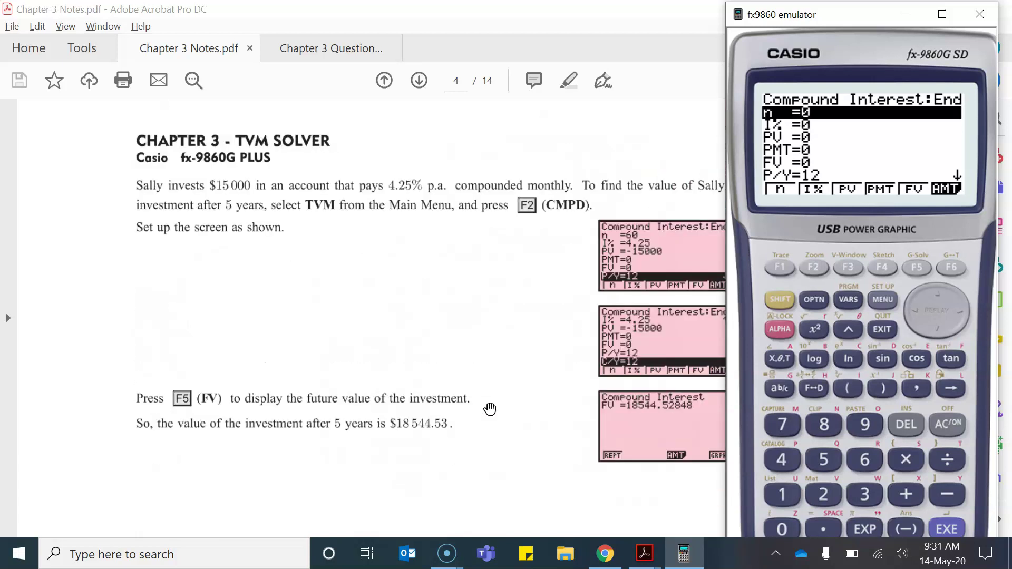
pyautogui.scroll(-8, 491, 410)
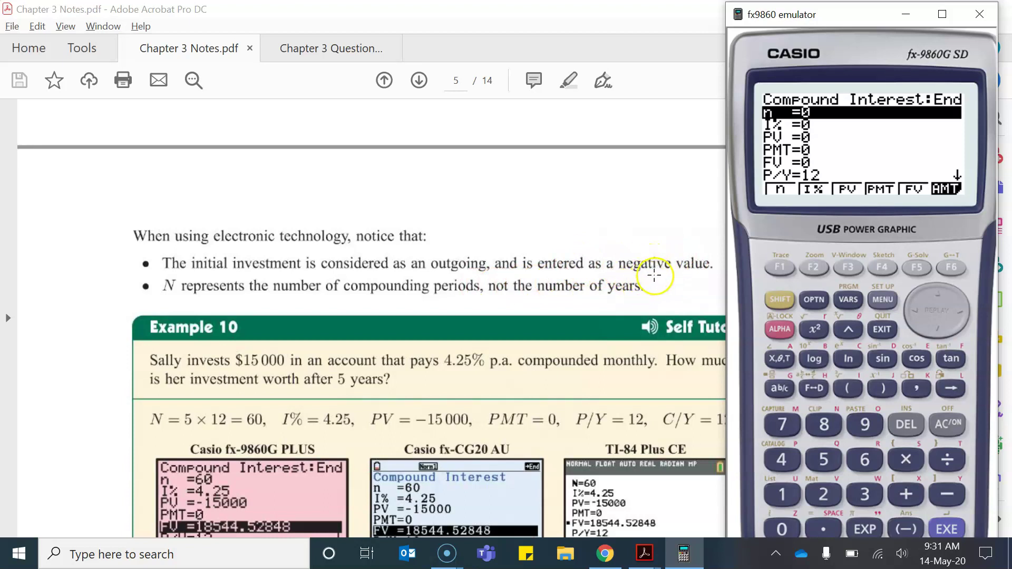
pyautogui.click(646, 265)
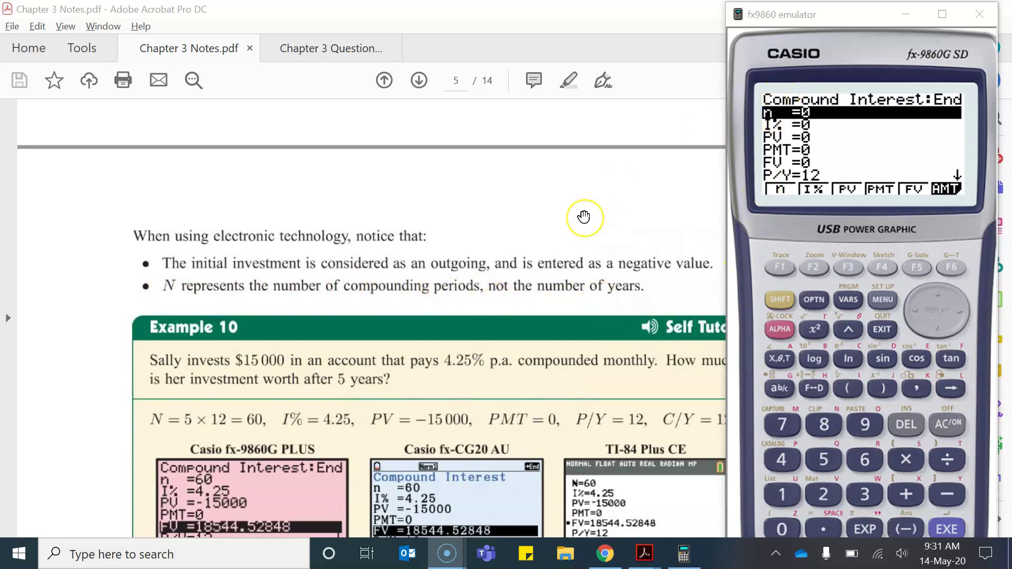
pyautogui.scroll(3, 583, 217)
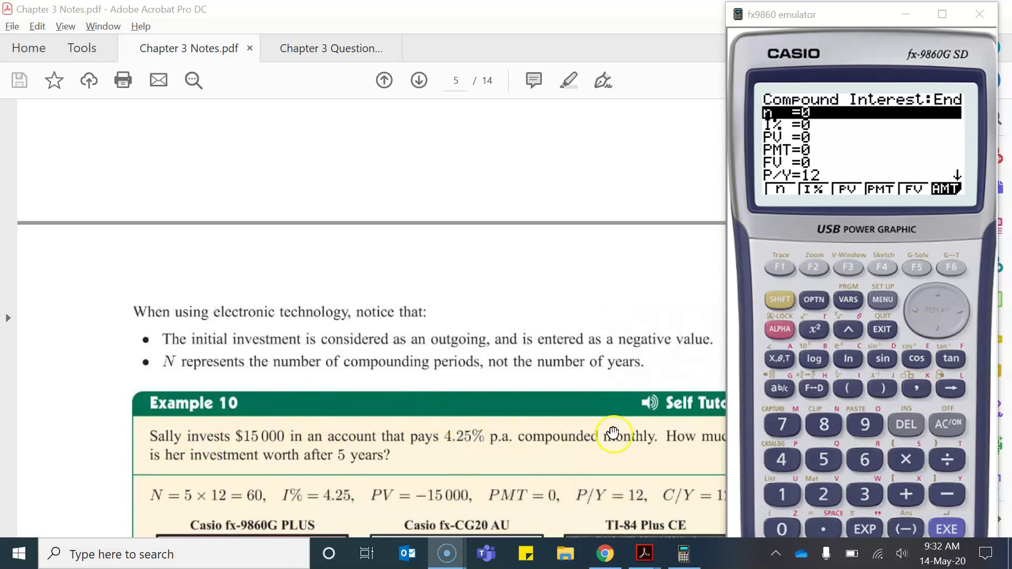
pyautogui.click(587, 442)
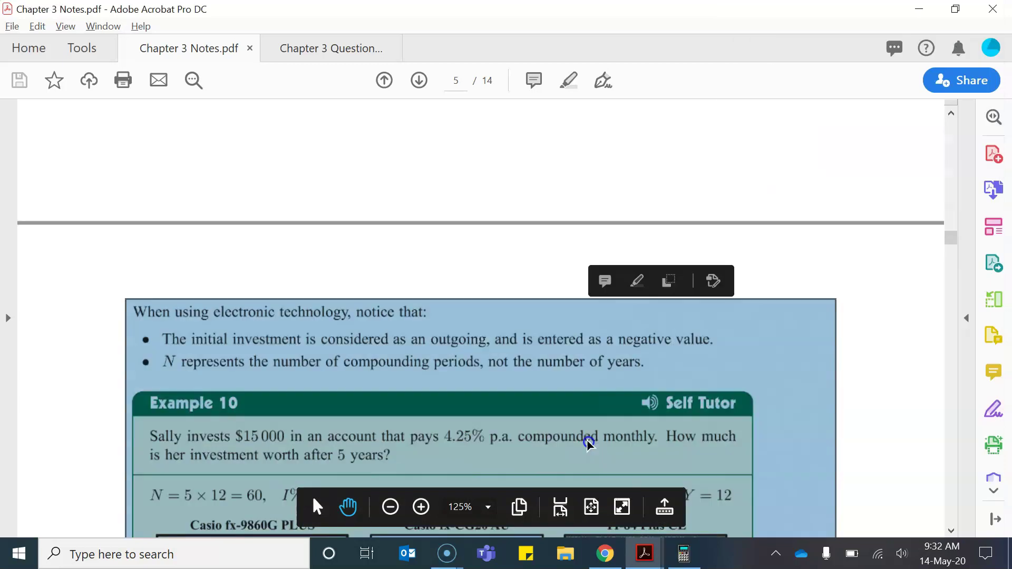
pyautogui.click(853, 442)
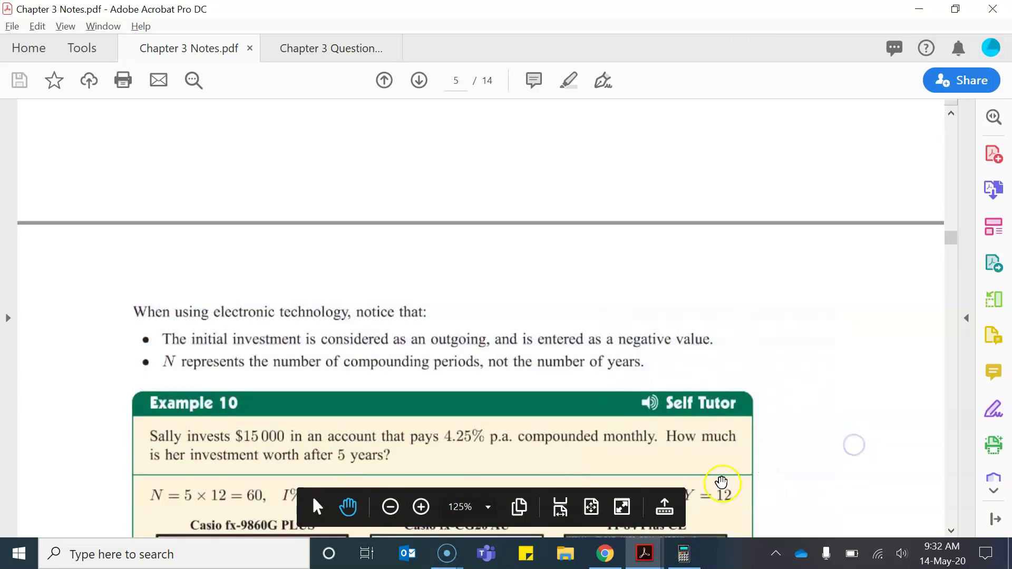
pyautogui.click(696, 558)
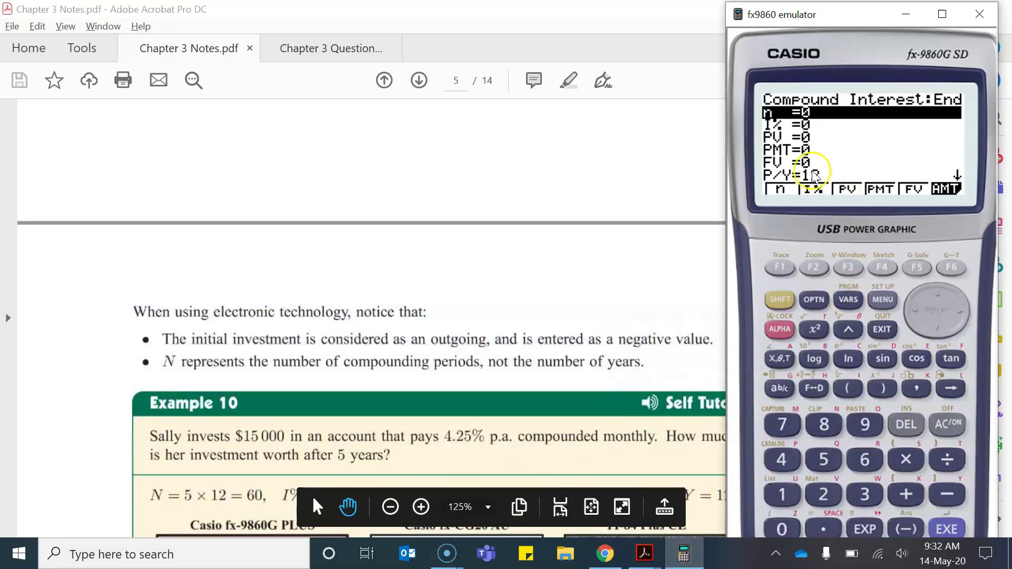
# Enter 60 periods, a 4.25% interest rate and a present value of -15000.
pyautogui.click(792, 121)
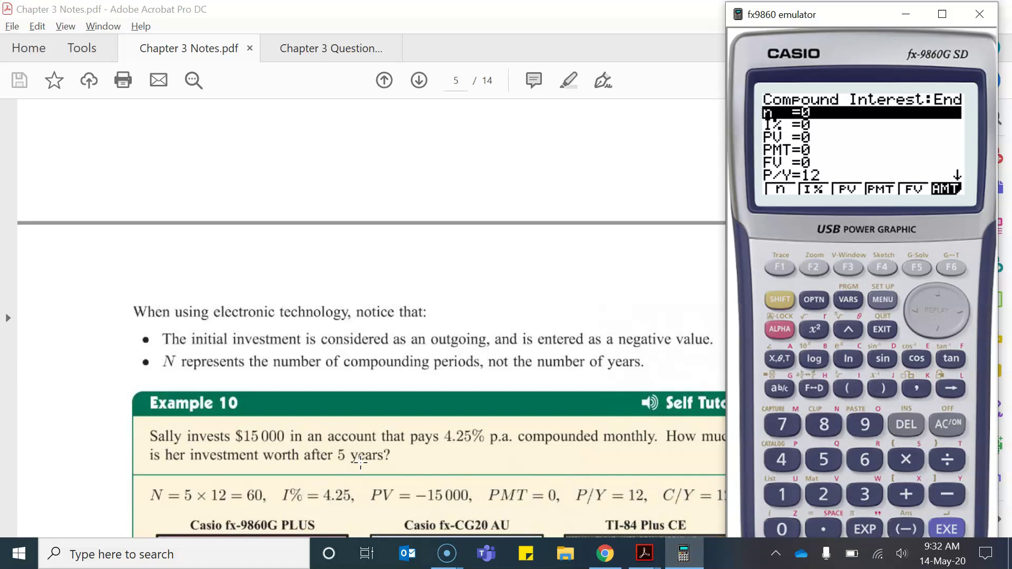
pyautogui.write('60')
pyautogui.press('Return')
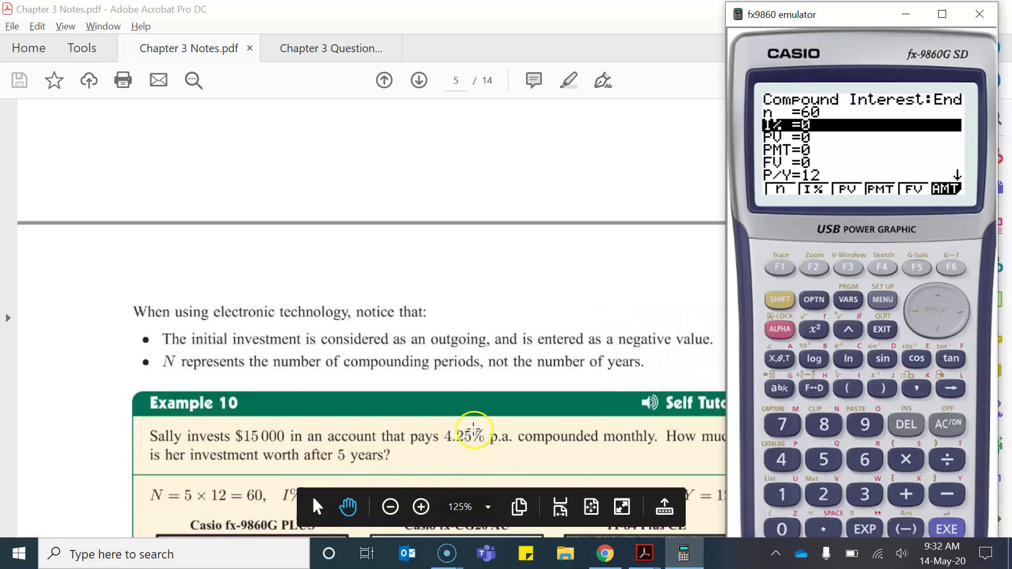
pyautogui.write('4')
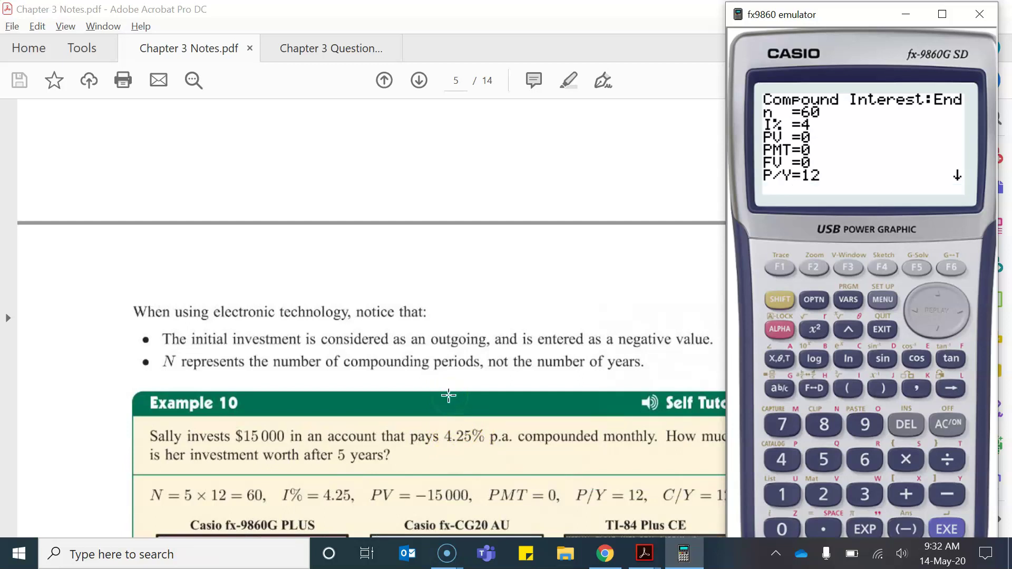
pyautogui.write('.25')
pyautogui.press('Return')
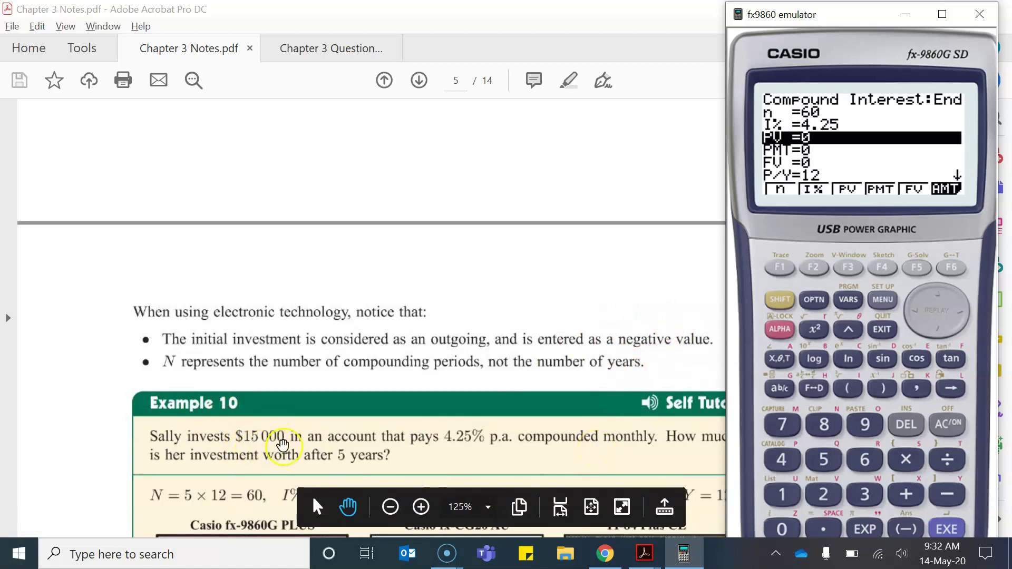
pyautogui.write('-15')
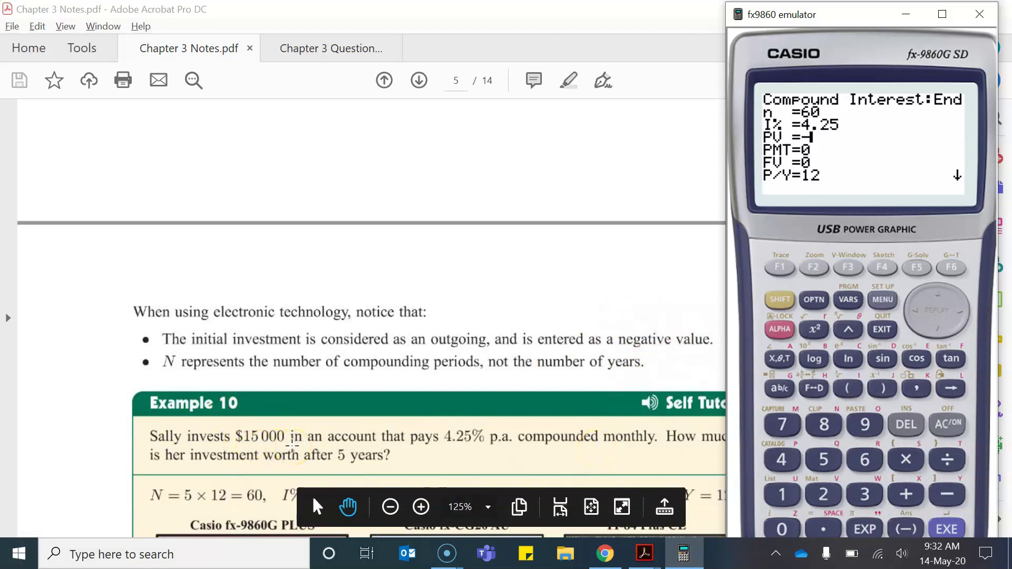
pyautogui.write('000')
pyautogui.press('Return')
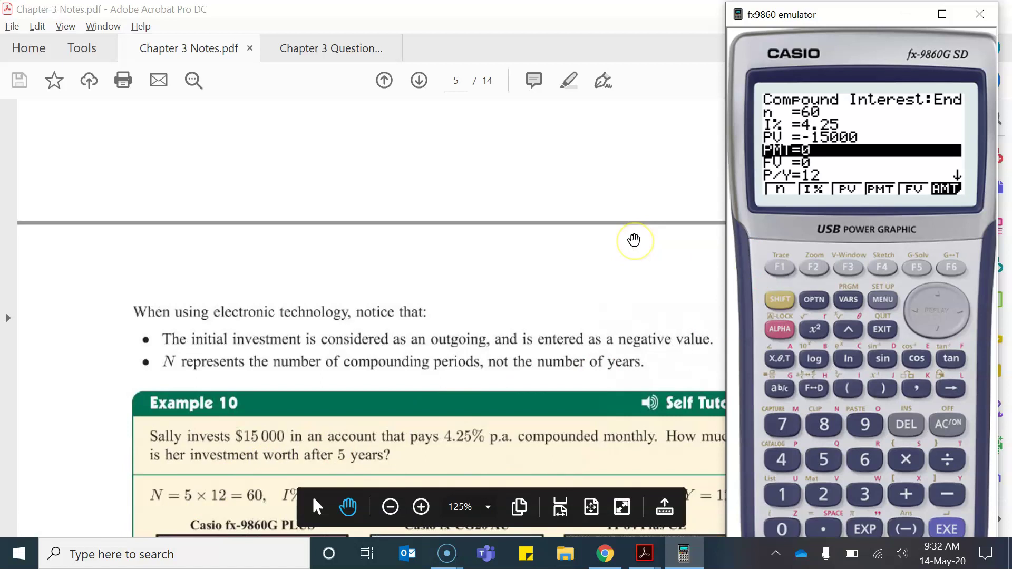
pyautogui.press('Down')
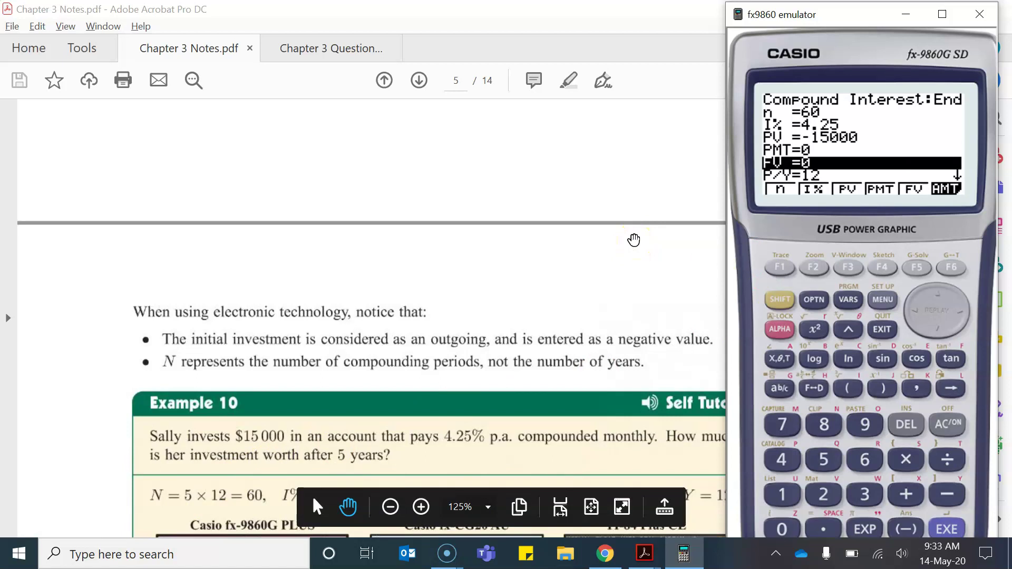
# Check that PMT and FV are 0 and both P/Y and C/Y are 12.
pyautogui.press('Up')
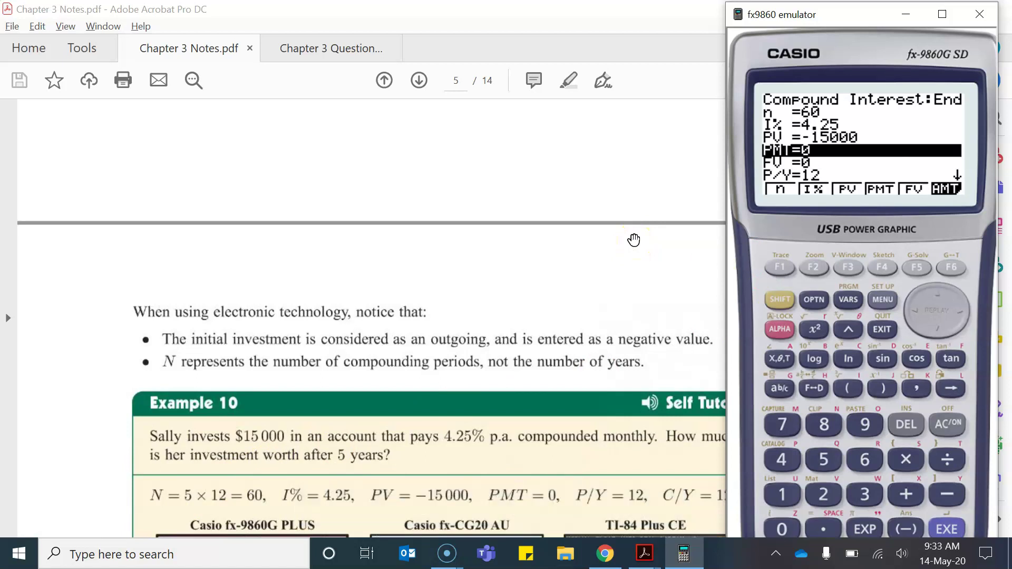
pyautogui.press('Down')
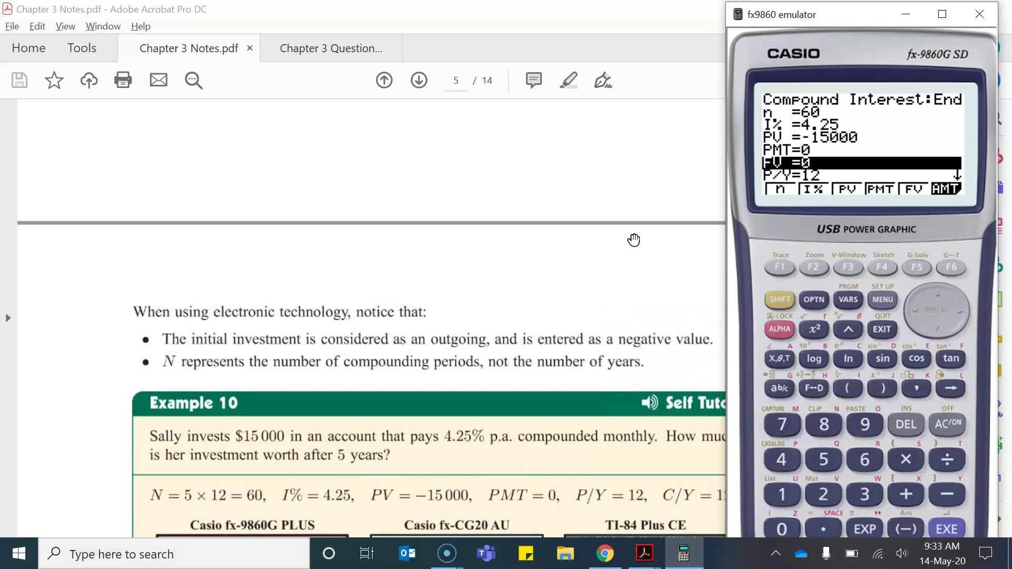
pyautogui.press('Down')
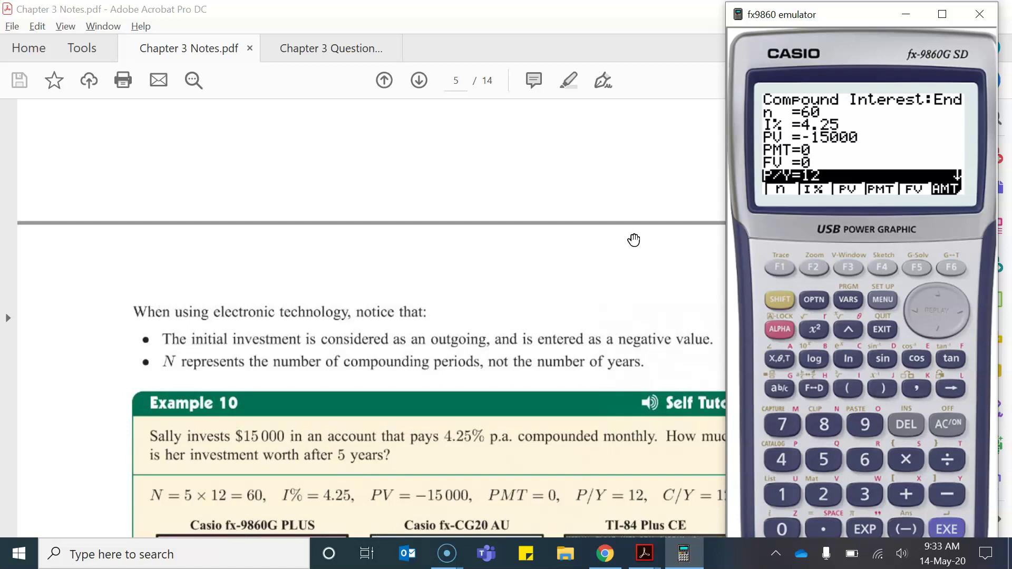
pyautogui.press('Down')
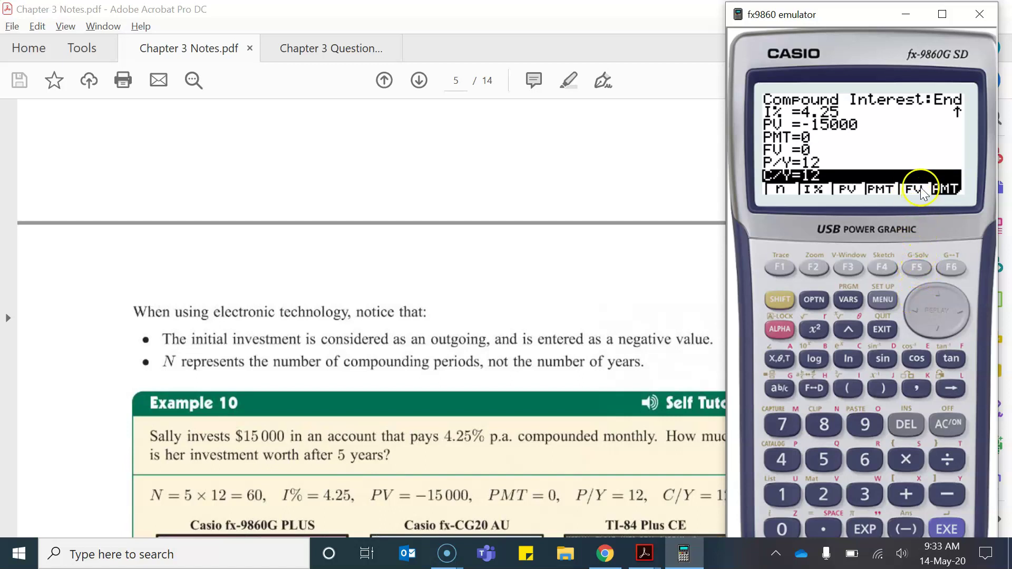
# Solve for FV = 18544.52848 and return to the top of the input list to compare with Example 10.
pyautogui.click(917, 267)
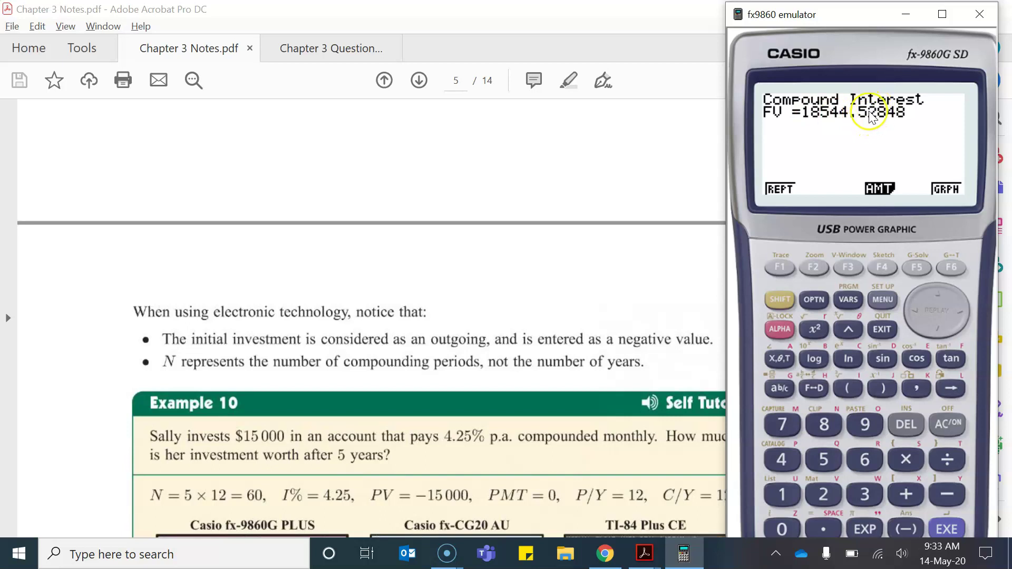
pyautogui.scroll(-5, 568, 243)
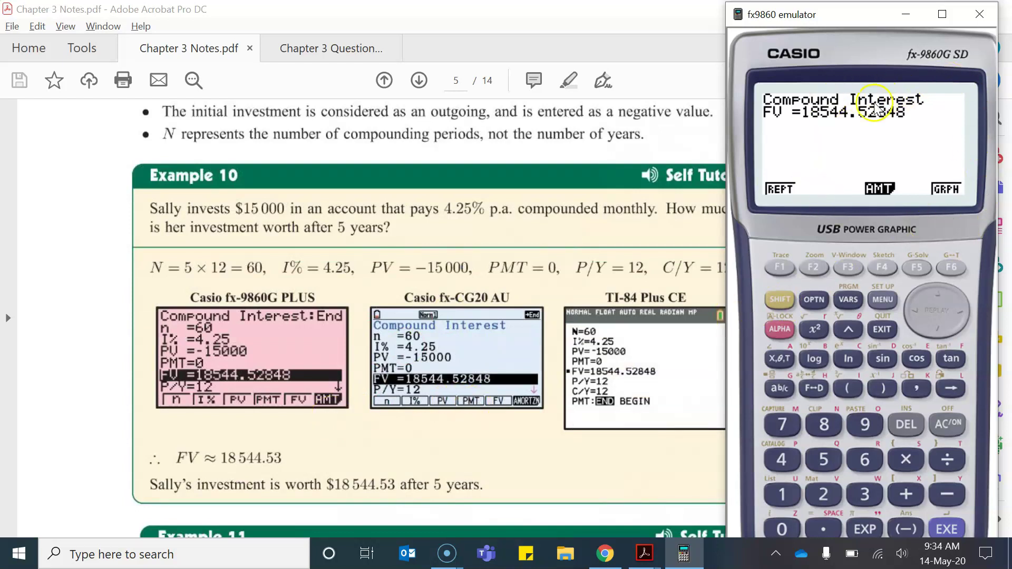
pyautogui.click(885, 332)
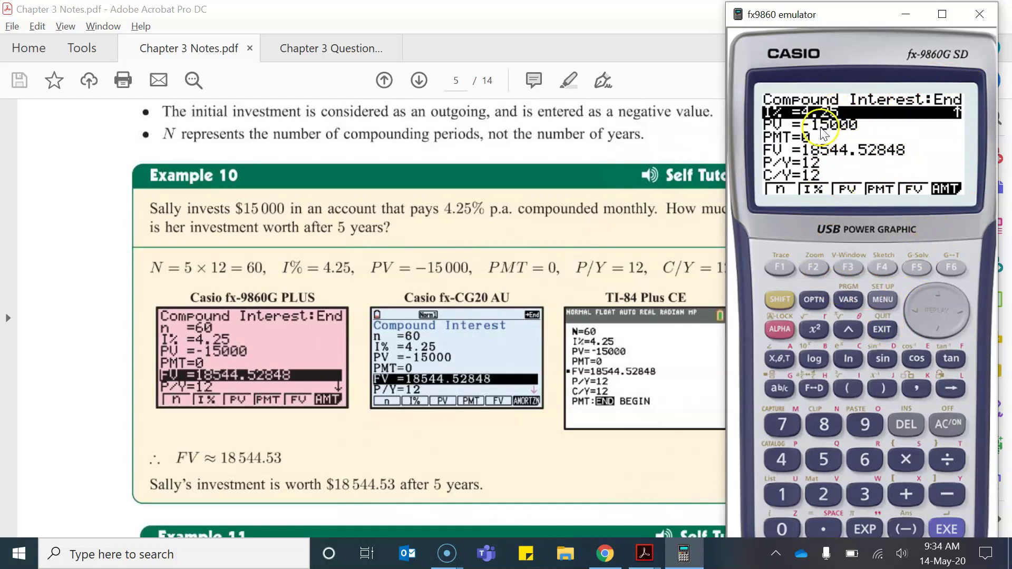
pyautogui.click(944, 289)
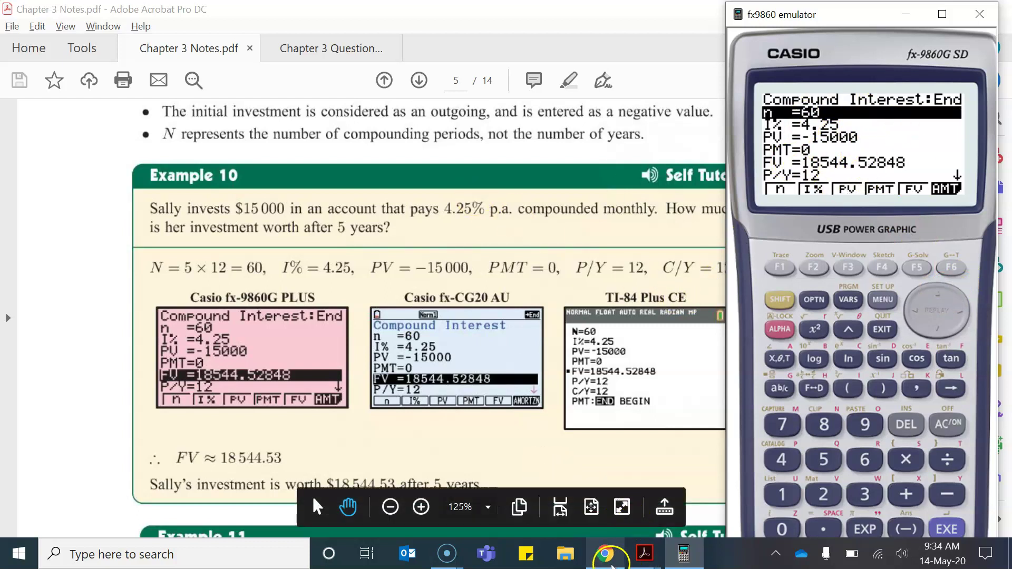
# Switch to Chrome's SEQTA planning page listing the Chapter 3C.3 and 3C.4 questions.
pyautogui.click(611, 563)
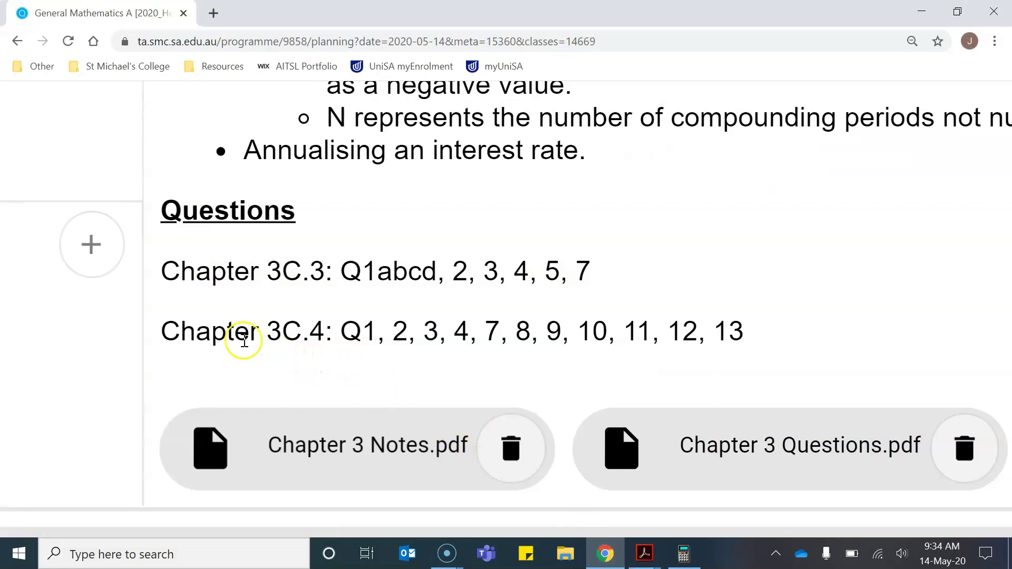